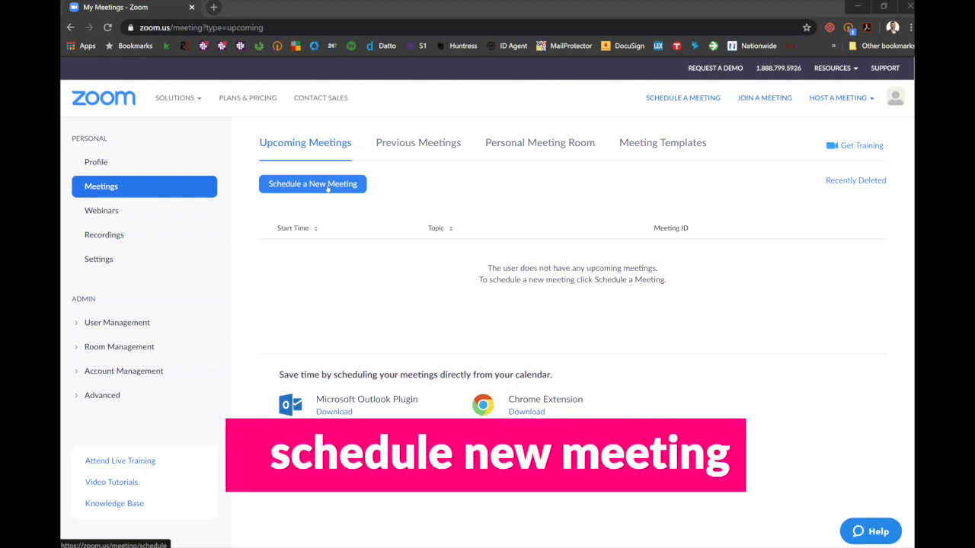
Start scheduling a new meeting and set both the host and participant video to on
left_click(329, 188)
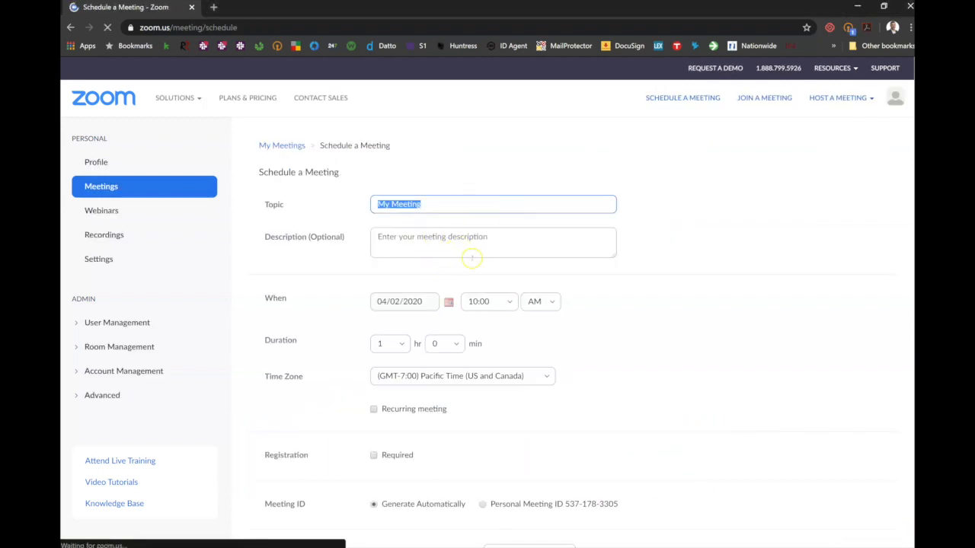
scroll(450, 247, "down", 1)
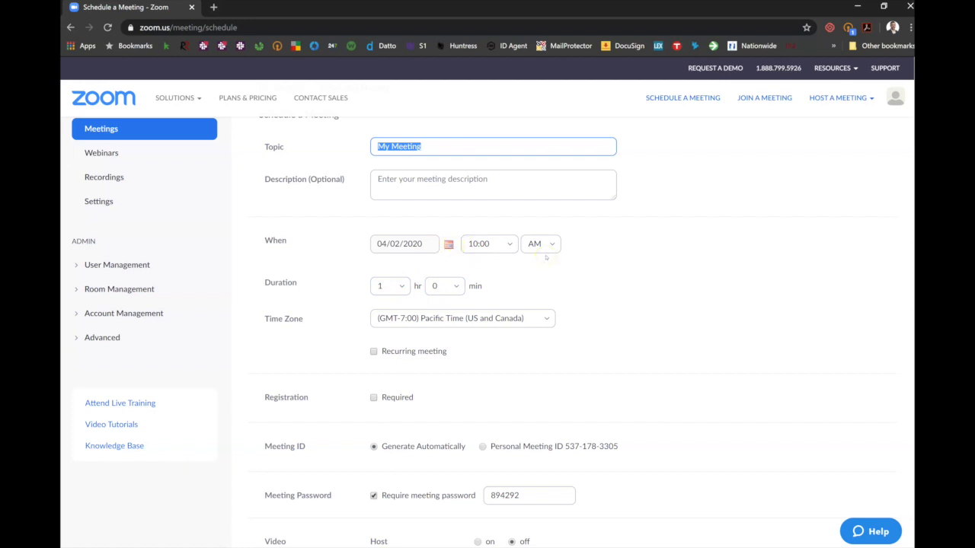
scroll(546, 257, "down", 2)
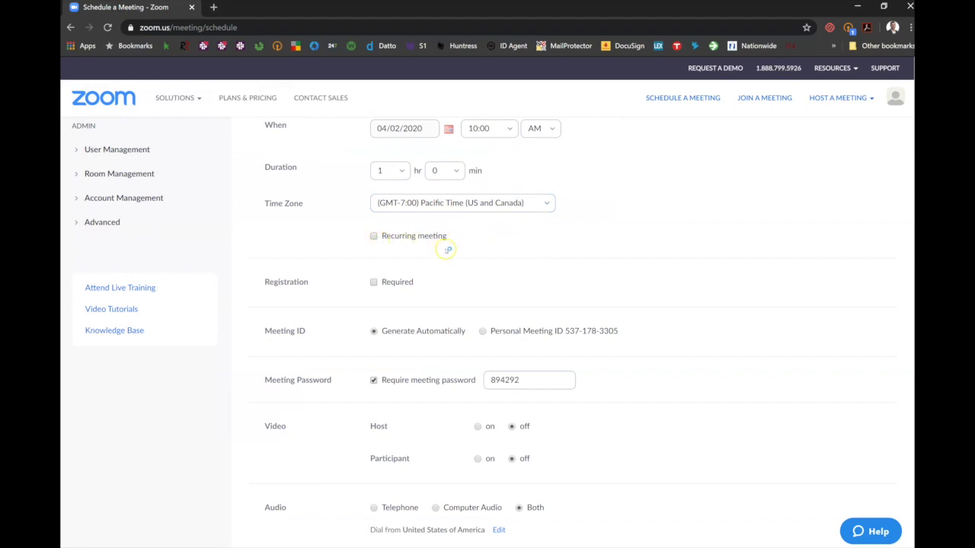
scroll(448, 249, "down", 1)
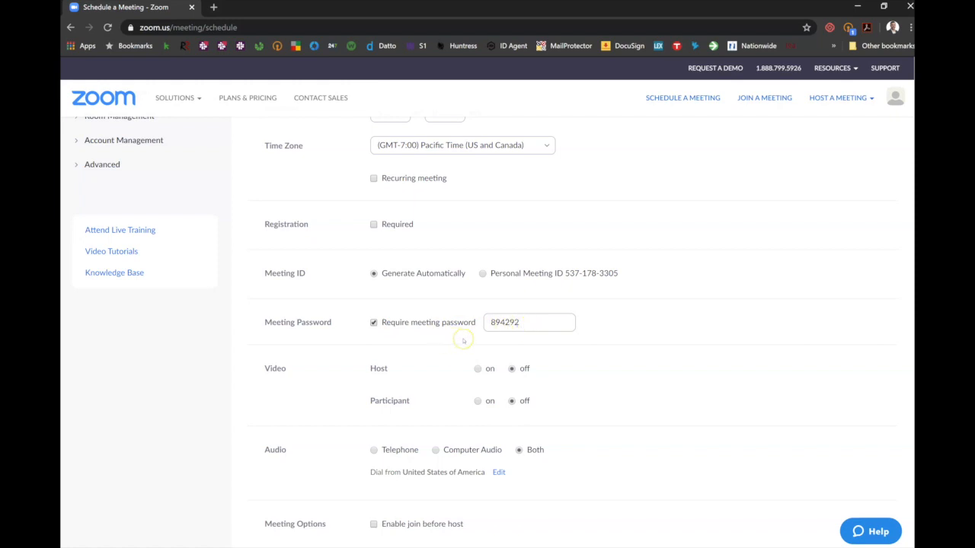
scroll(463, 340, "down", 1)
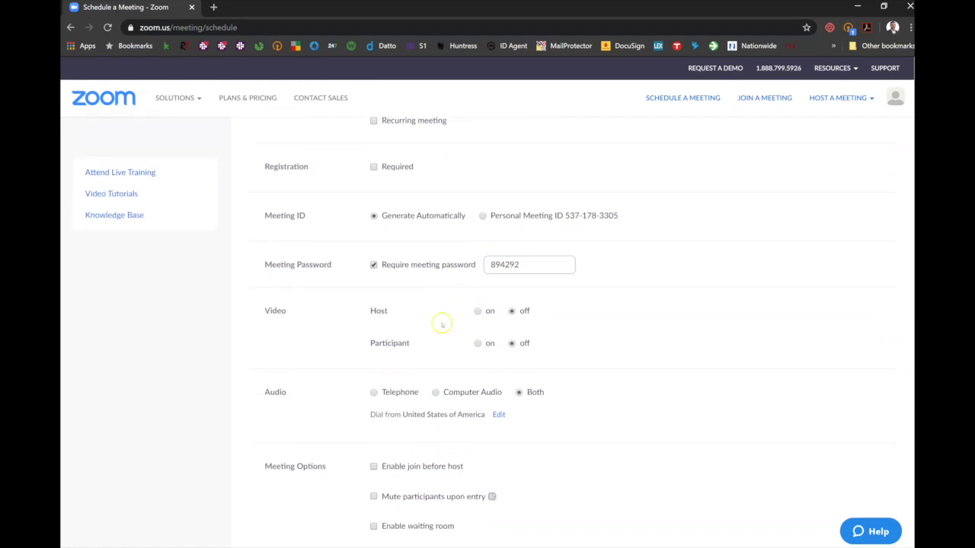
scroll(441, 325, "down", 1)
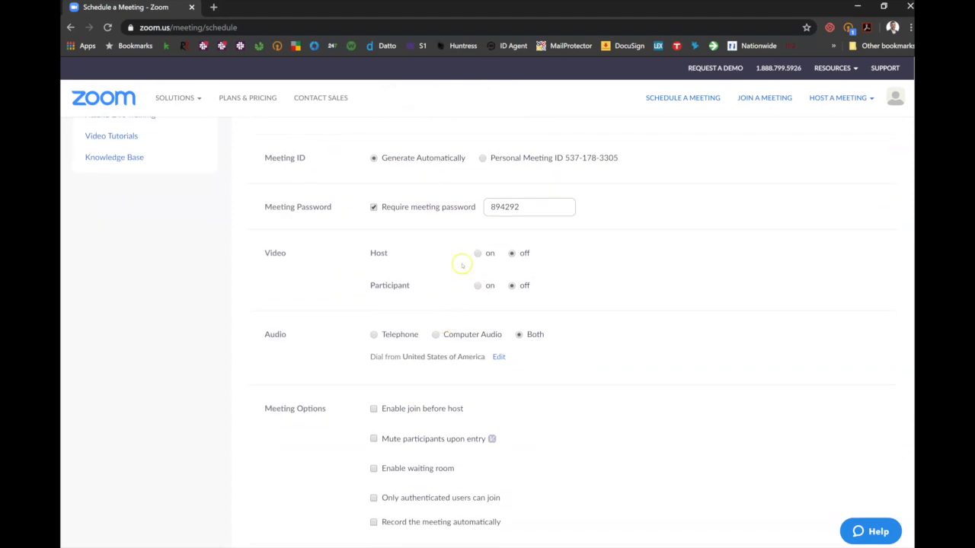
left_click(477, 253)
left_click(477, 287)
Enable the waiting room and join before host options for the meeting, and save it
scroll(441, 286, "down", 1)
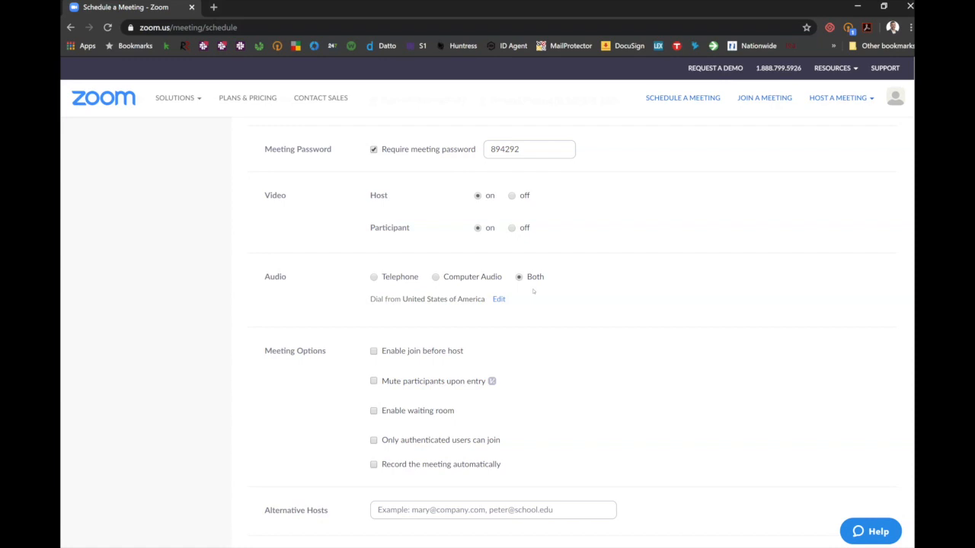
left_click(533, 290)
scroll(525, 284, "down", 1)
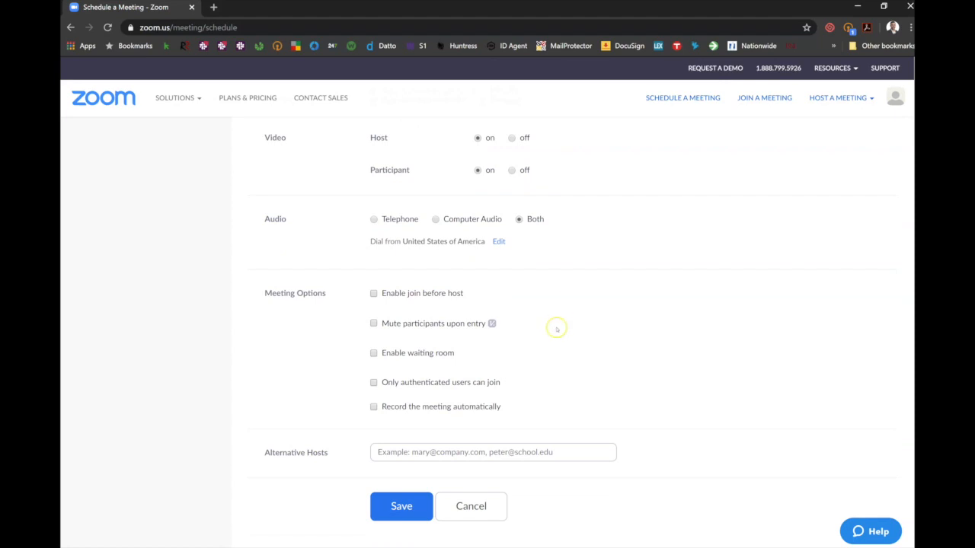
left_click(373, 354)
left_click(374, 294)
left_click(397, 509)
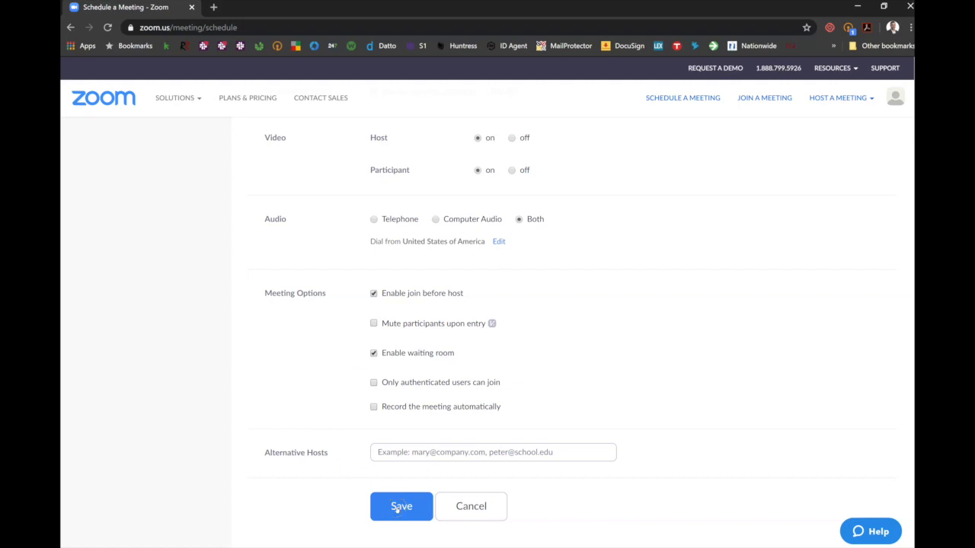
left_click(397, 508)
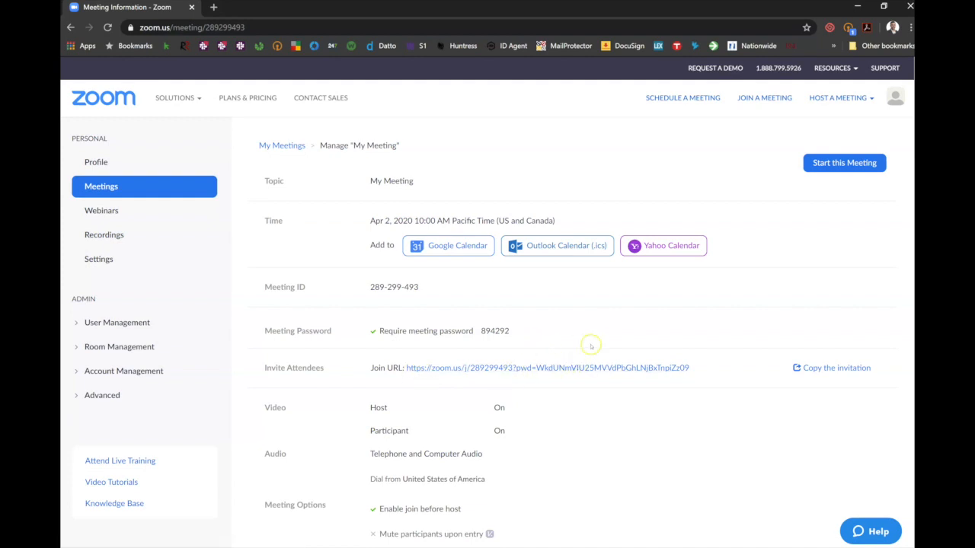
Copy the full invitation text of the scheduled meeting to the clipboard and close the invitation
left_click(814, 368)
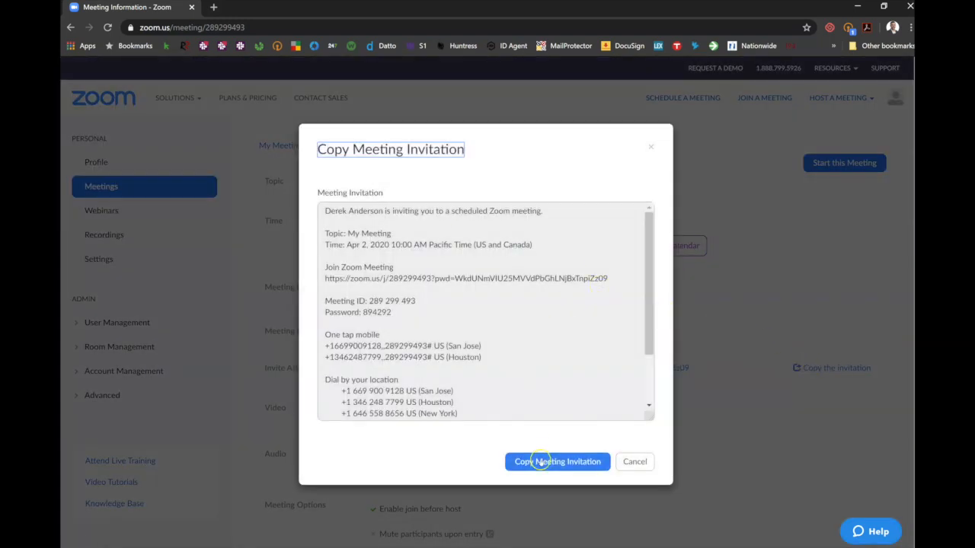
left_click(534, 462)
scroll(642, 299, "down", 2)
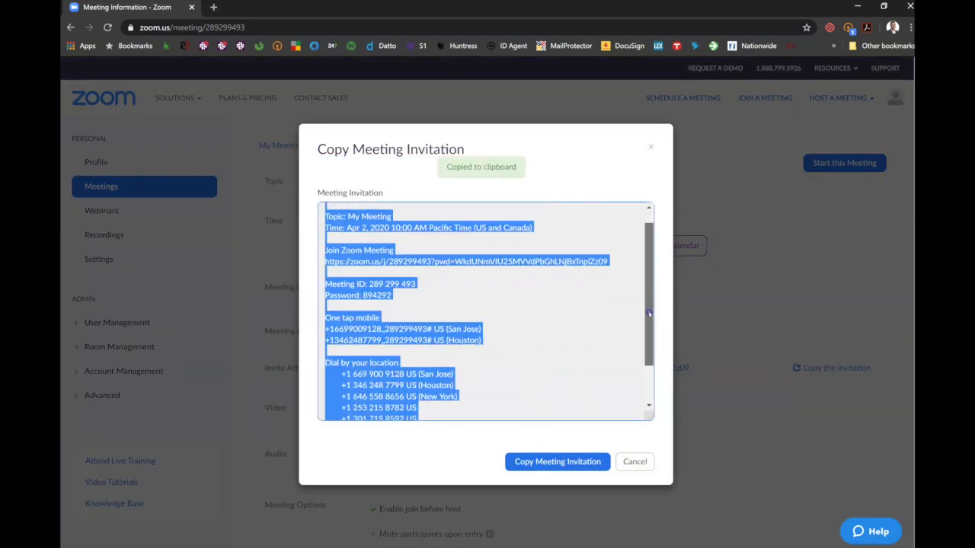
scroll(636, 276, "up", 2)
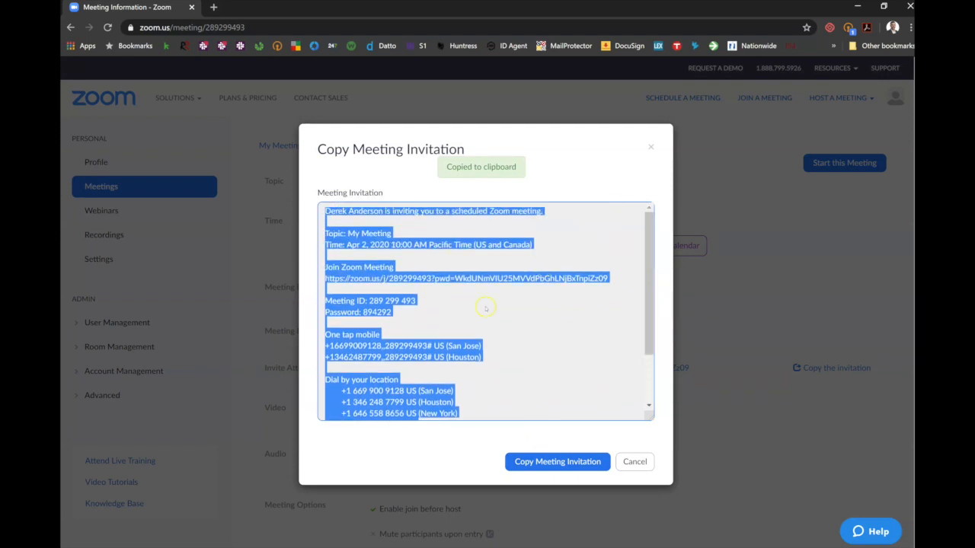
left_click(401, 313)
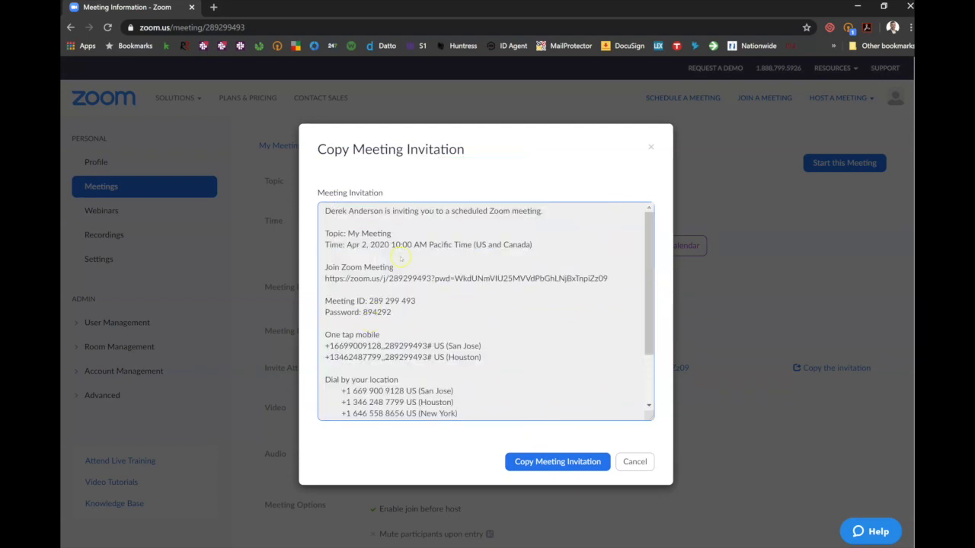
left_click(652, 147)
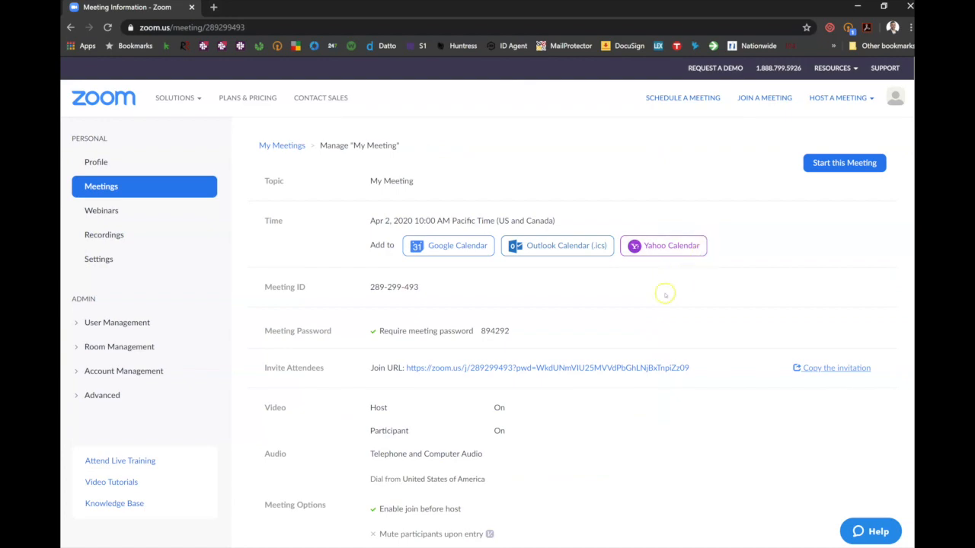
Start the scheduled meeting in the Zoom desktop app and turn off the host's camera video
scroll(665, 294, "down", 5)
scroll(665, 295, "up", 4)
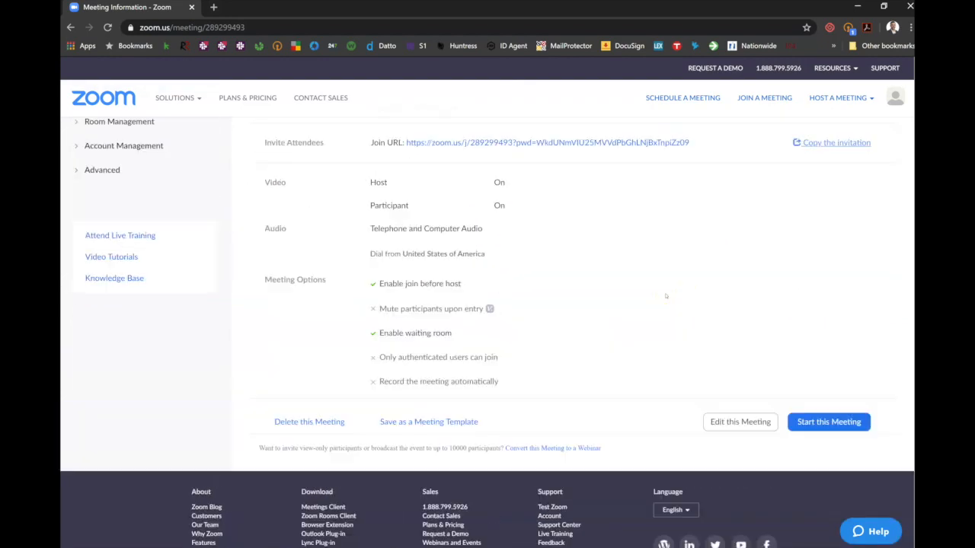
scroll(665, 295, "up", 1)
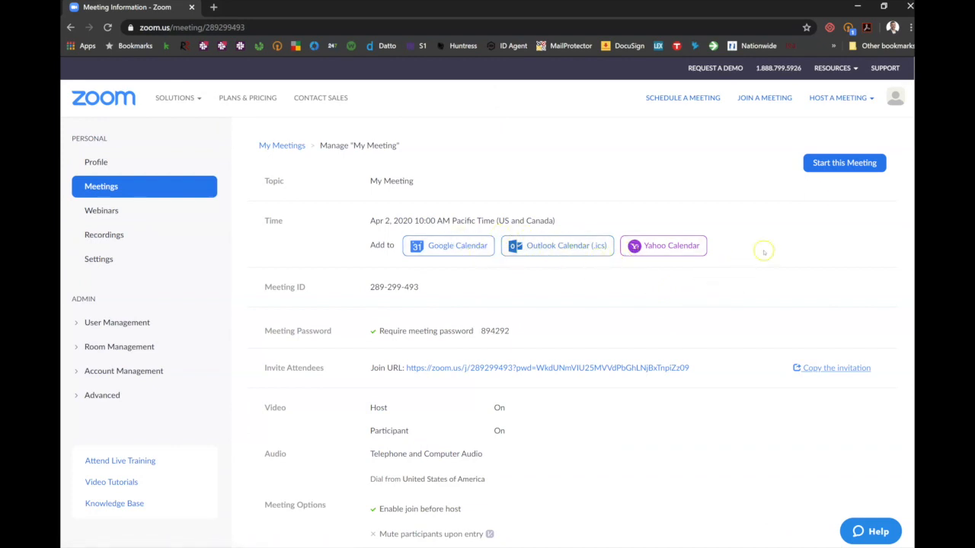
left_click(838, 162)
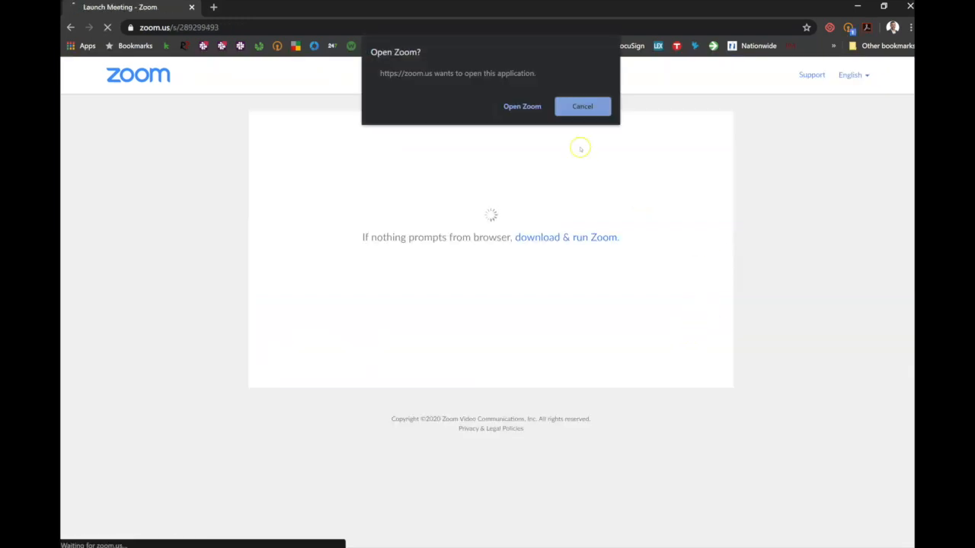
left_click(532, 109)
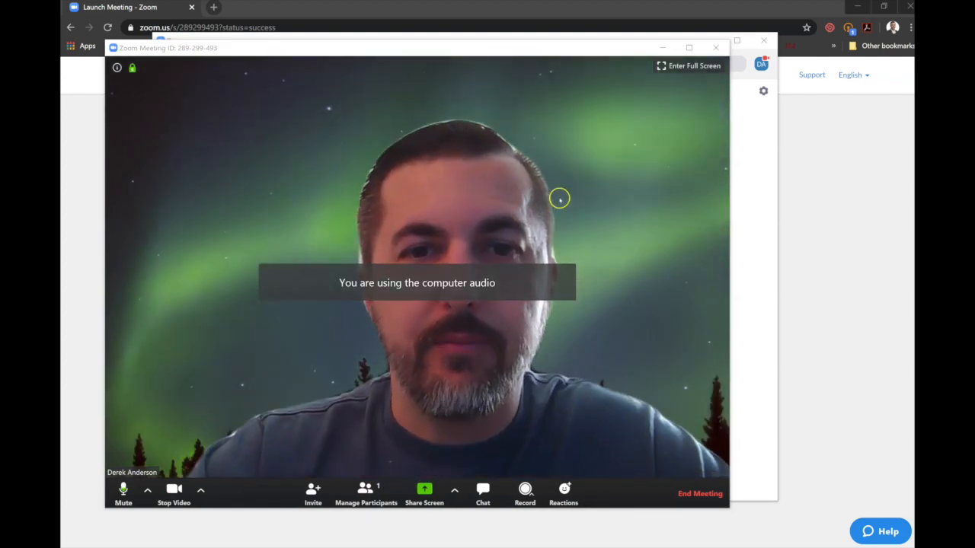
left_click(174, 490)
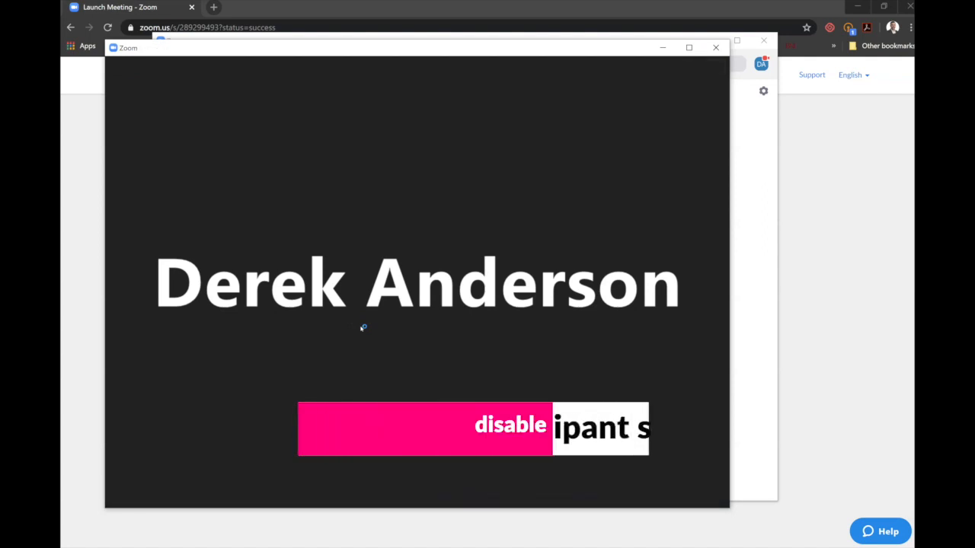
Restrict who can share the screen to Only Host in the meeting's advanced sharing options
mouse_move(352, 370)
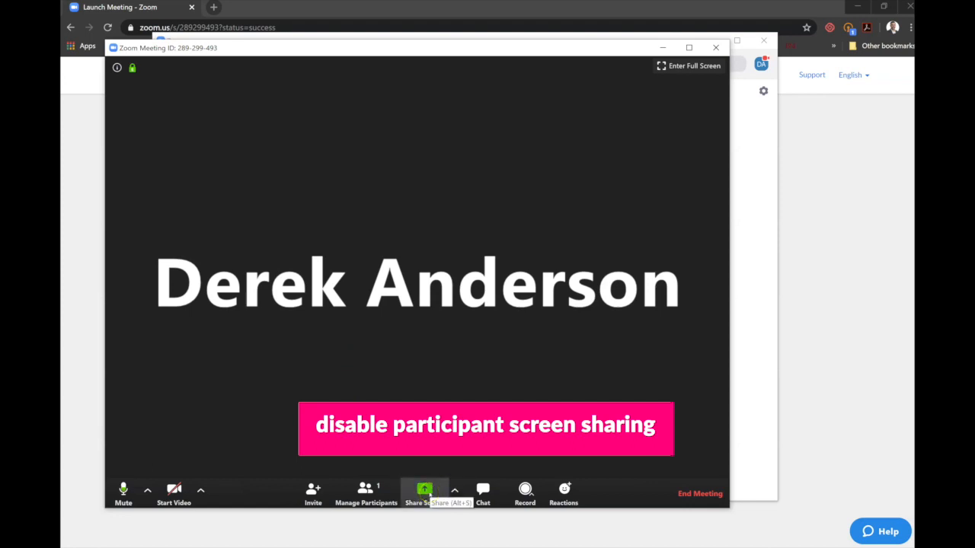
left_click(454, 494)
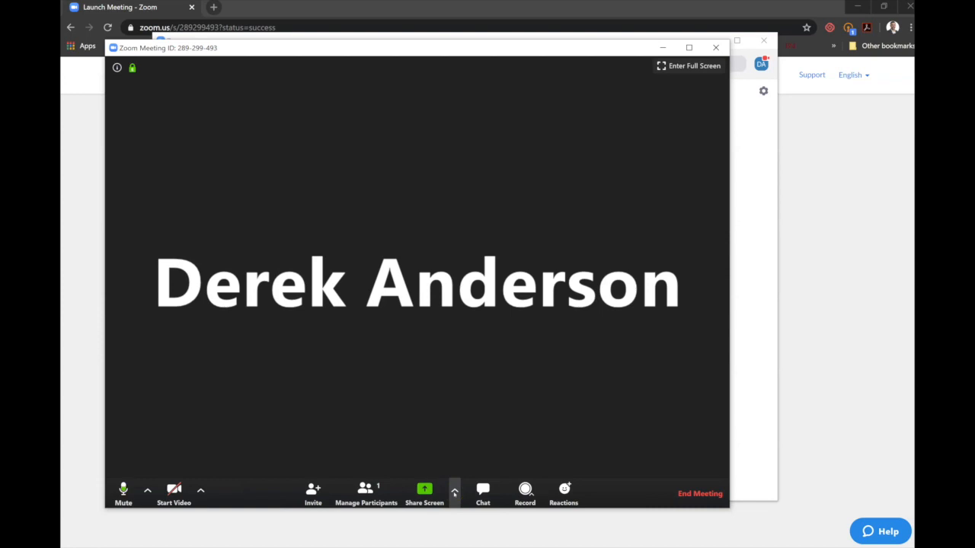
left_click(454, 492)
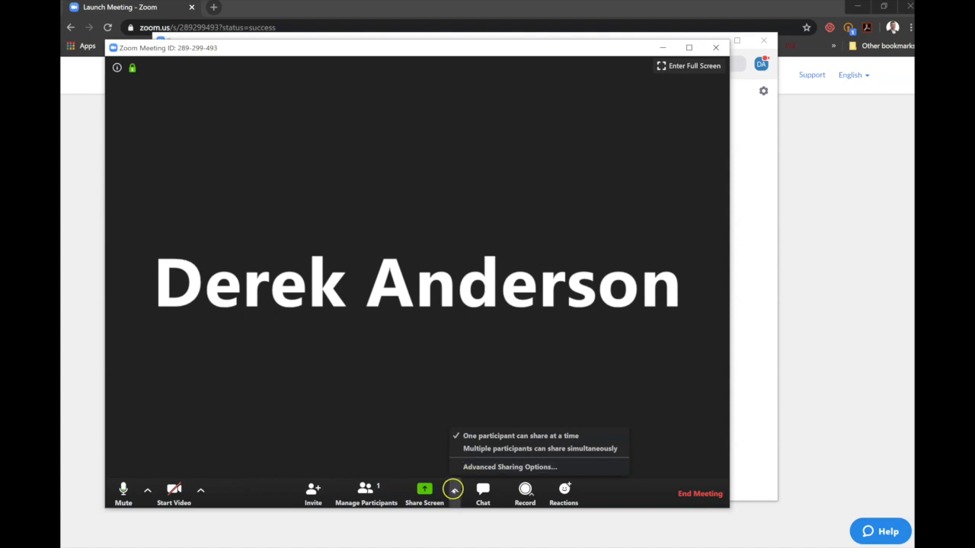
left_click(478, 469)
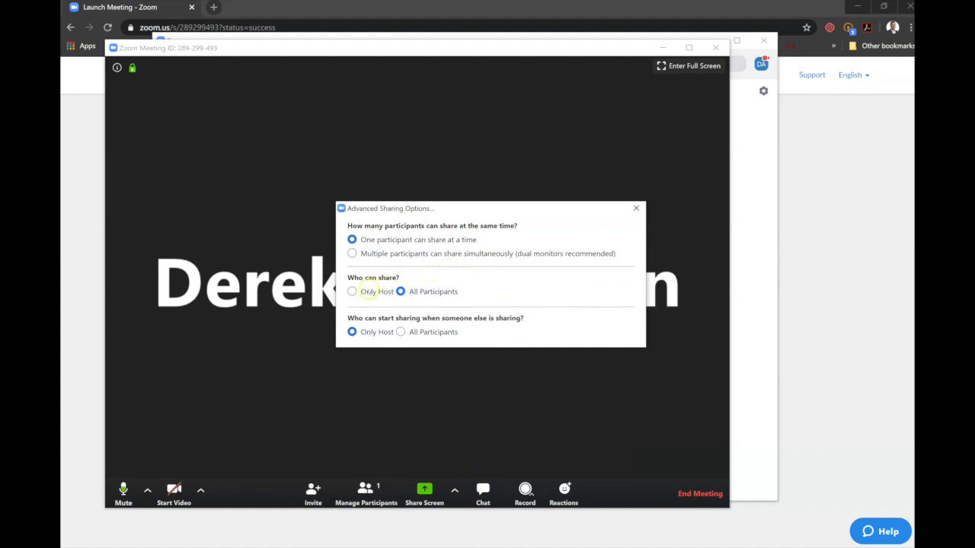
left_click(352, 292)
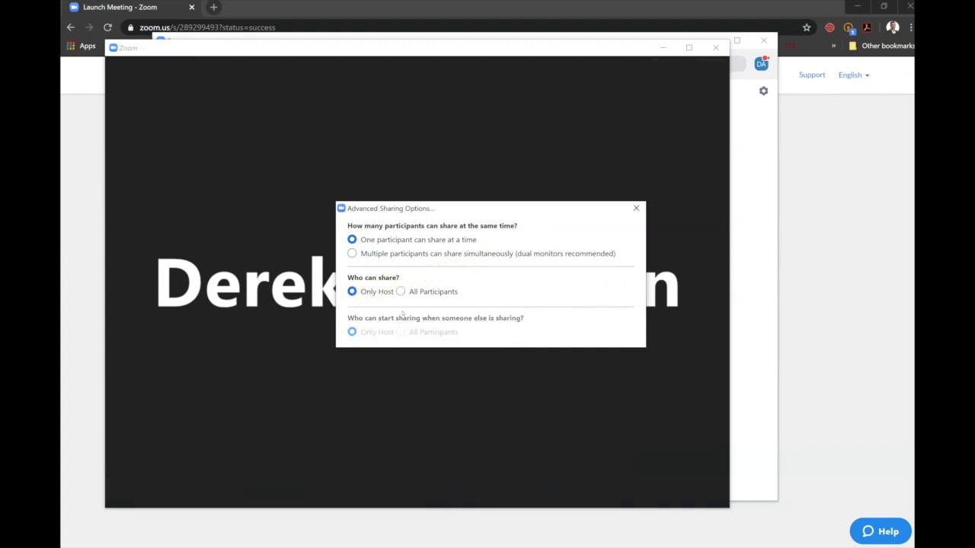
left_click(637, 209)
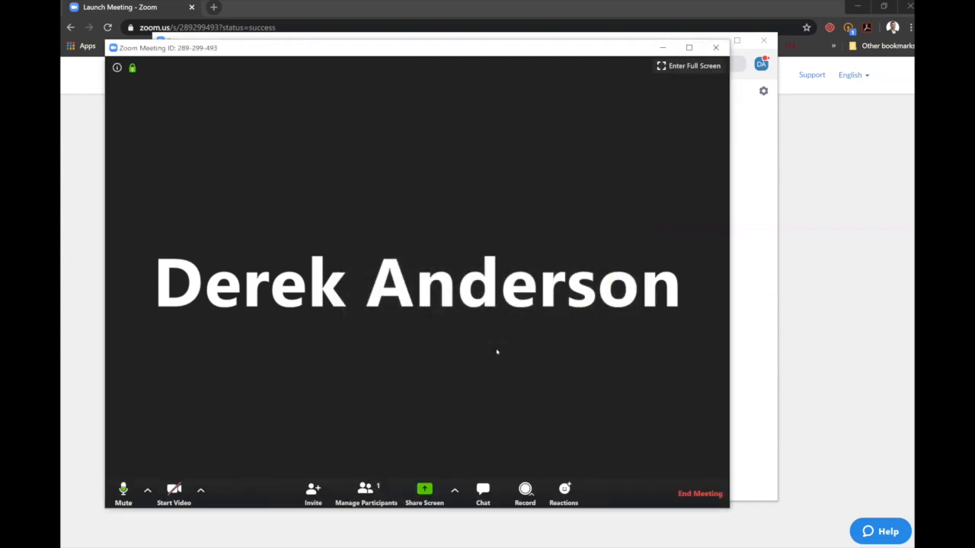
Show the list of participants for managing the people in the meeting
mouse_move(452, 384)
left_click(440, 380)
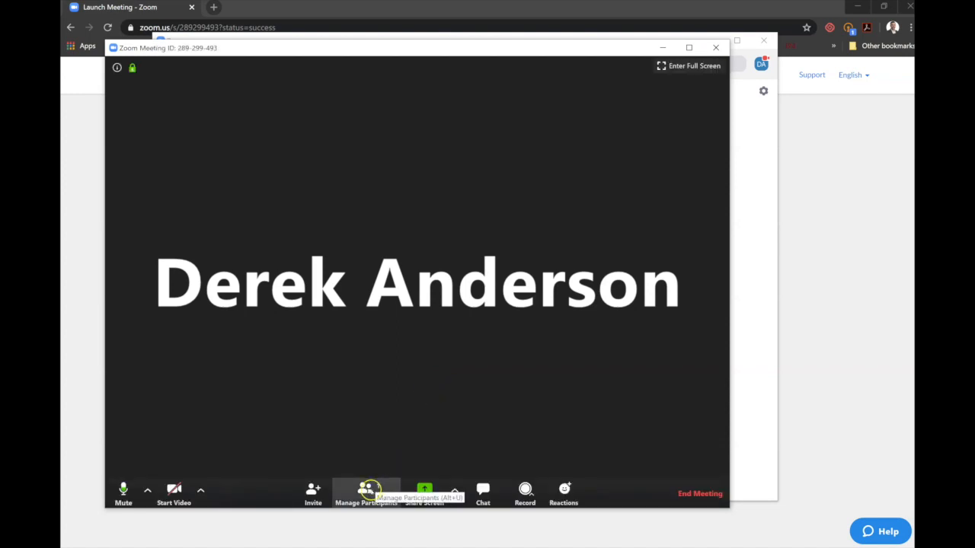
left_click(366, 490)
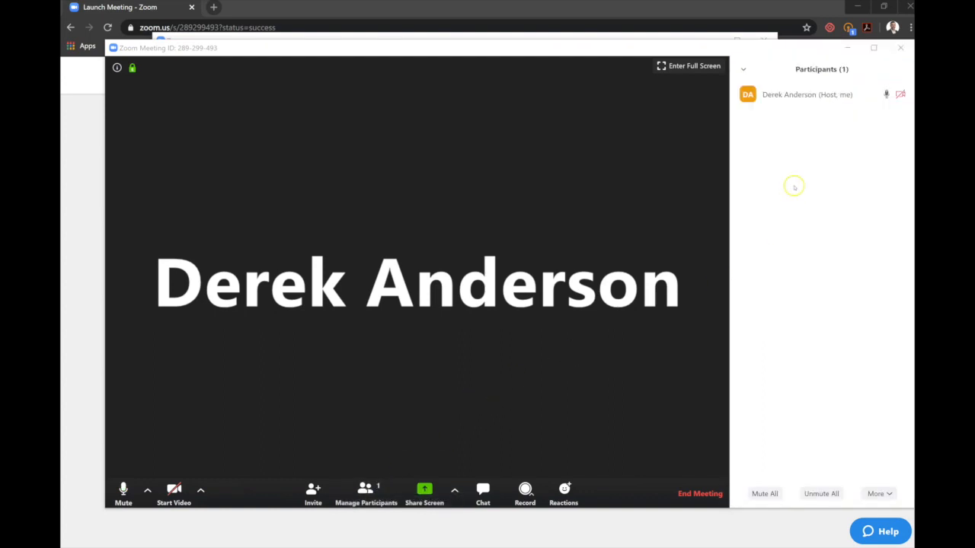